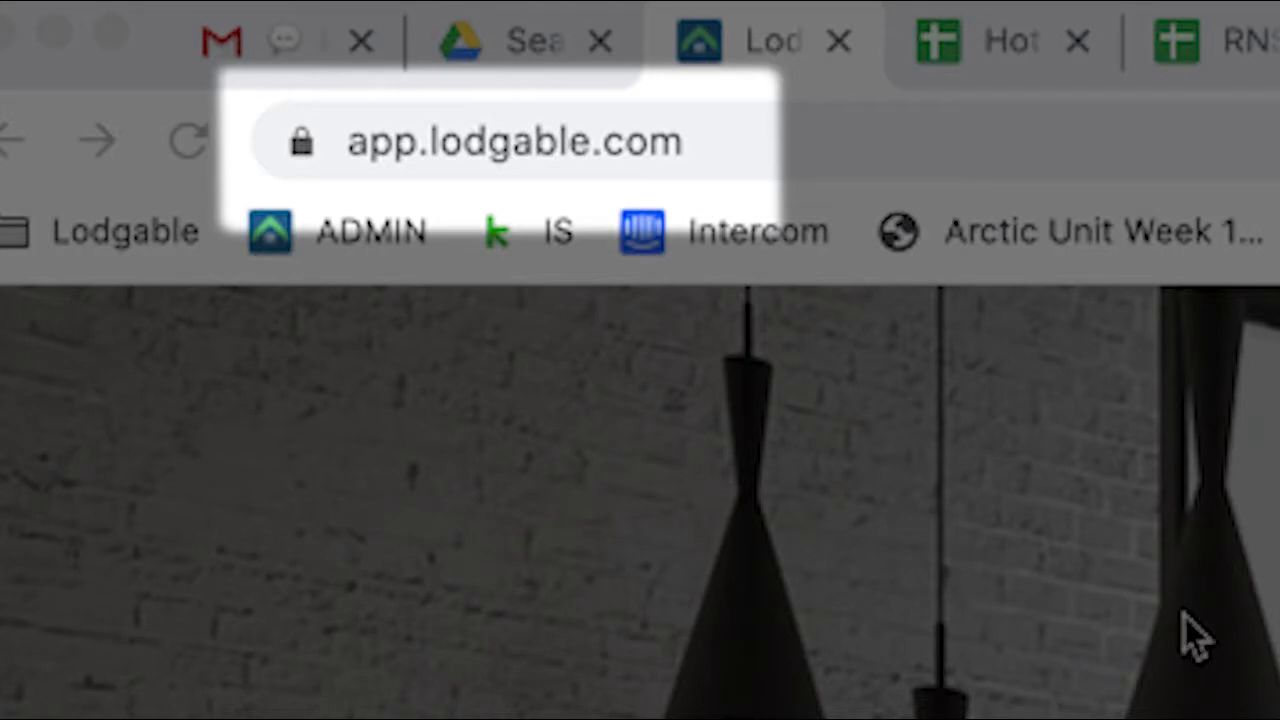
# Go to app.lodgable.com and bring up the Properties list showing inactive Colorado rentals.
pyautogui.click(693, 141)
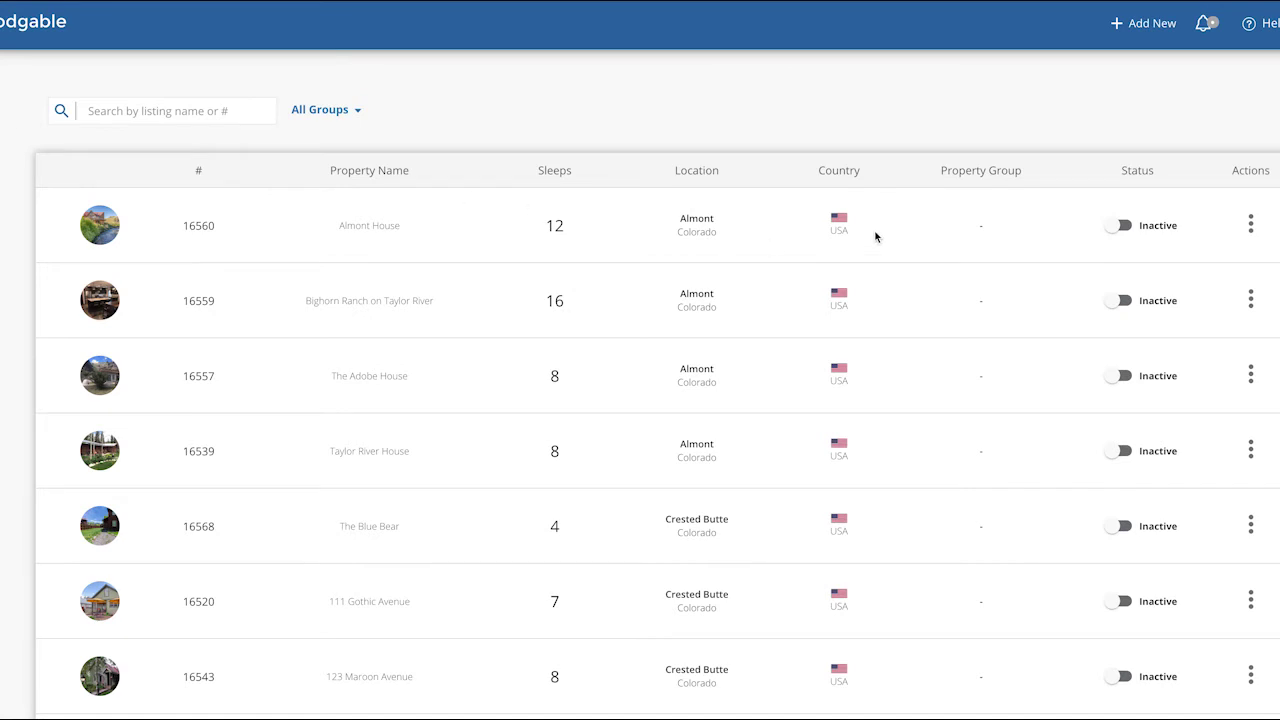
# Try activating the 217 ONE-BEDROOM properties, then start adding the required vendor billing method.
pyautogui.click(1115, 225)
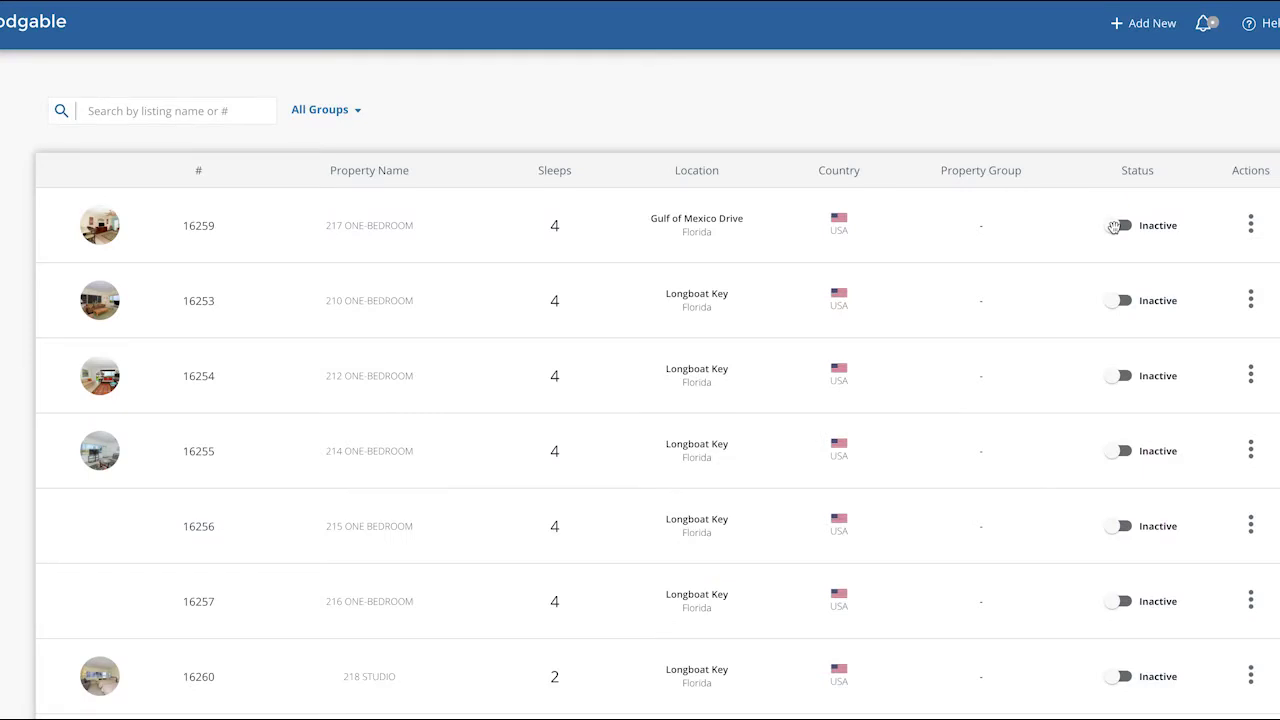
pyautogui.click(1116, 226)
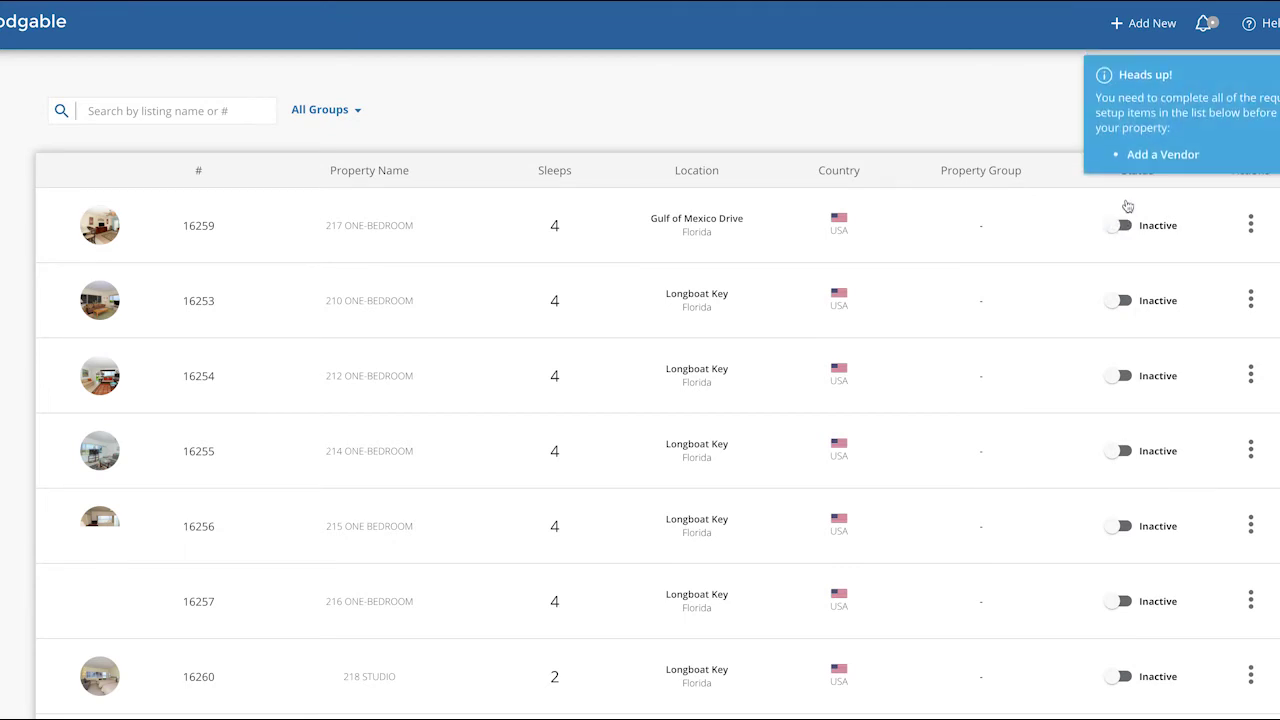
pyautogui.click(1145, 156)
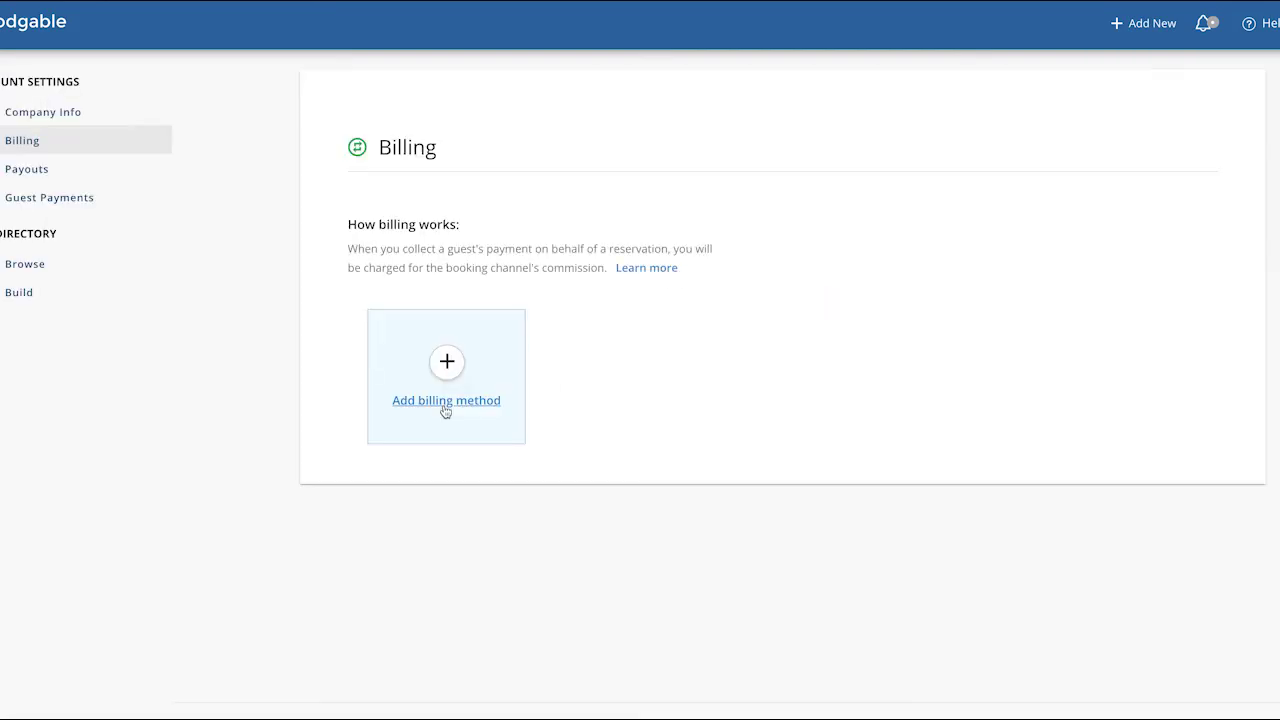
pyautogui.click(446, 402)
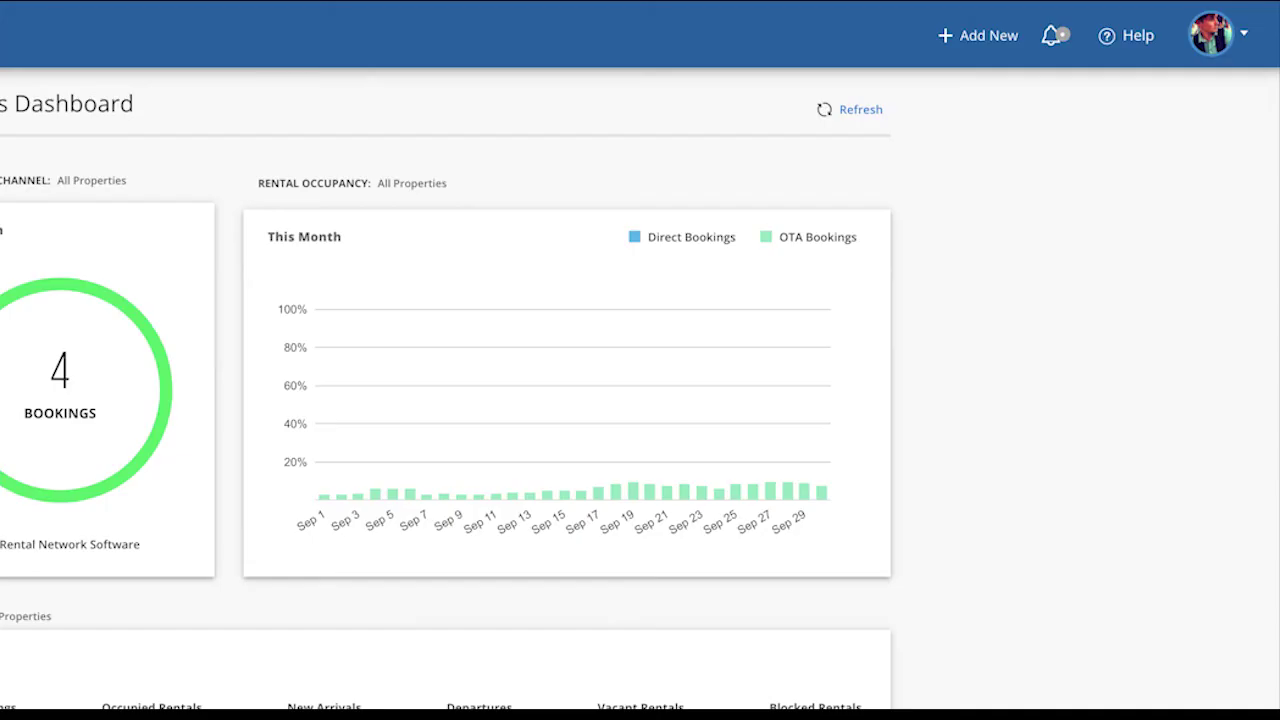
# From Account Settings' app directory, connect the Airbnb account and confirm the connection.
pyautogui.click(1245, 35)
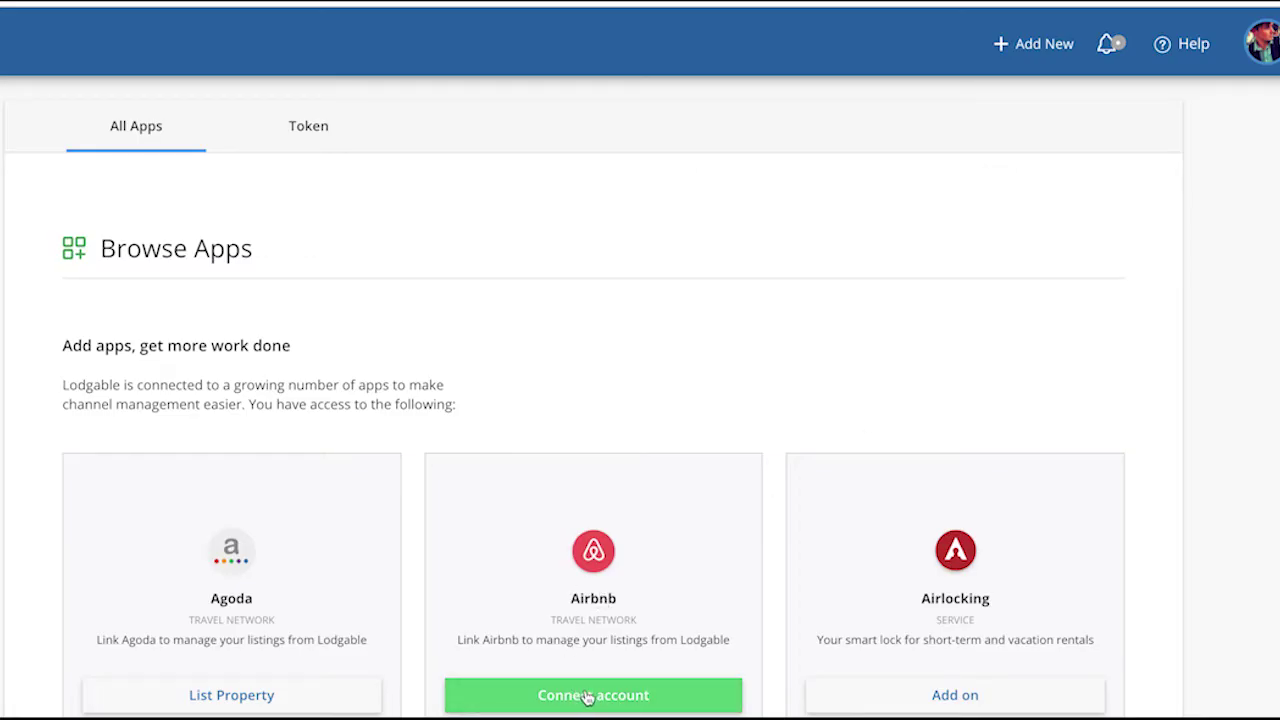
pyautogui.click(587, 697)
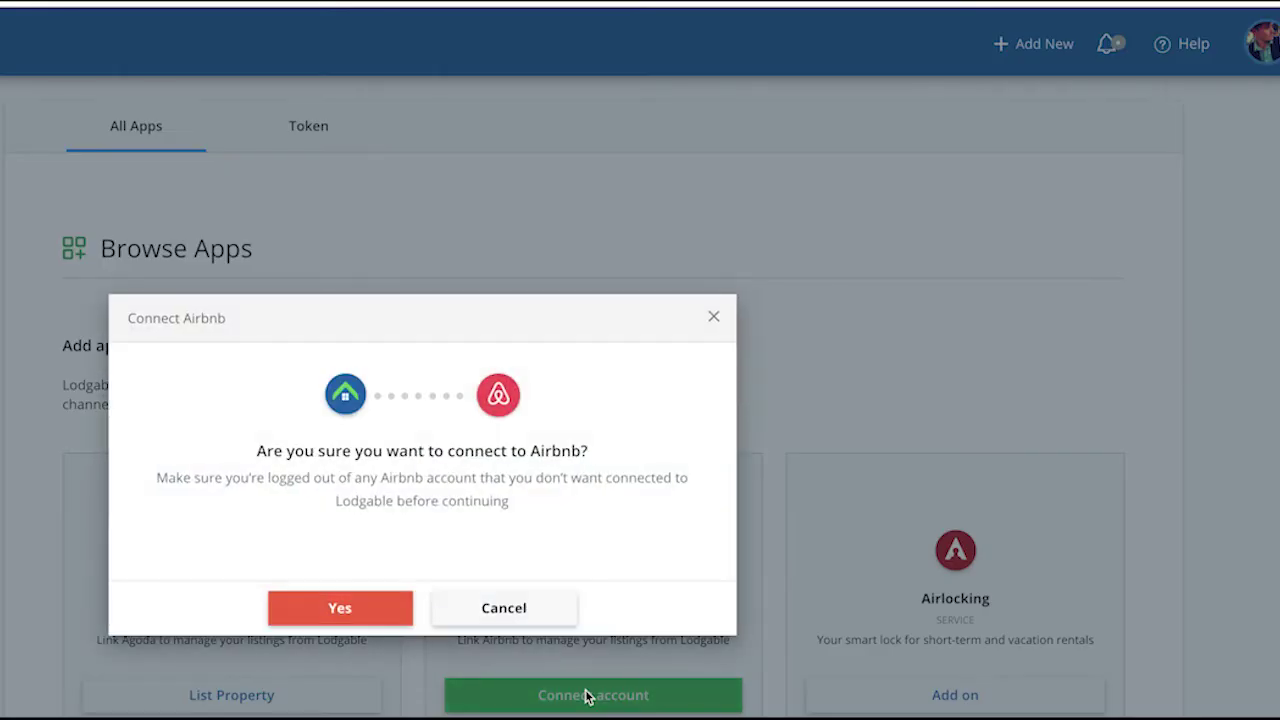
pyautogui.click(341, 610)
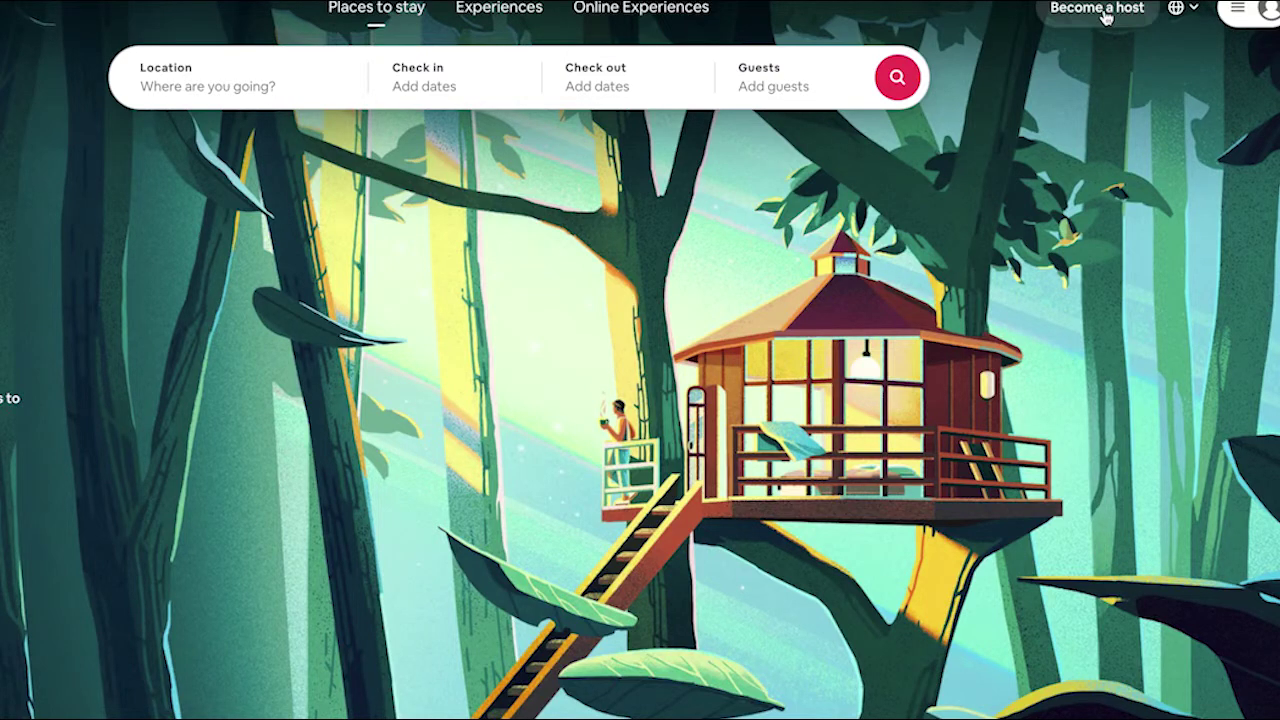
# Open Airbnb's 'Become a host' page to finish linking the account.
pyautogui.click(1106, 17)
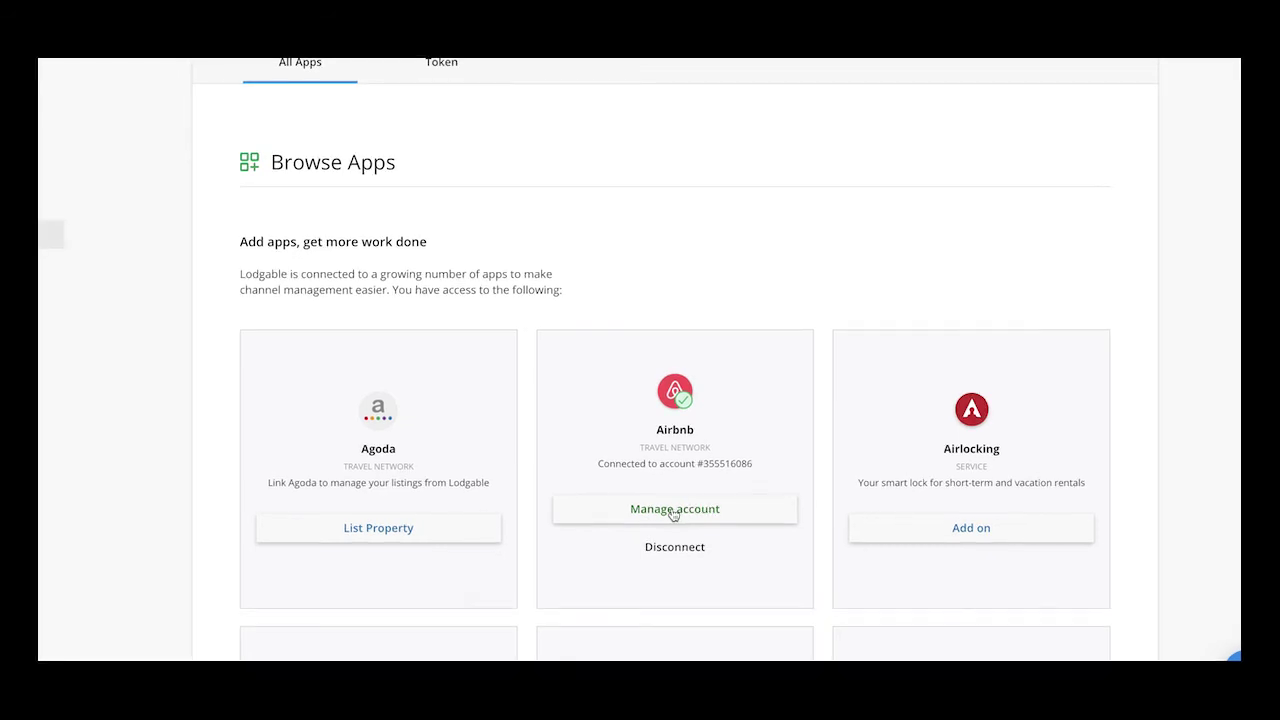
# Open the connected Airbnb account's listing mapping table via Manage account.
pyautogui.click(674, 511)
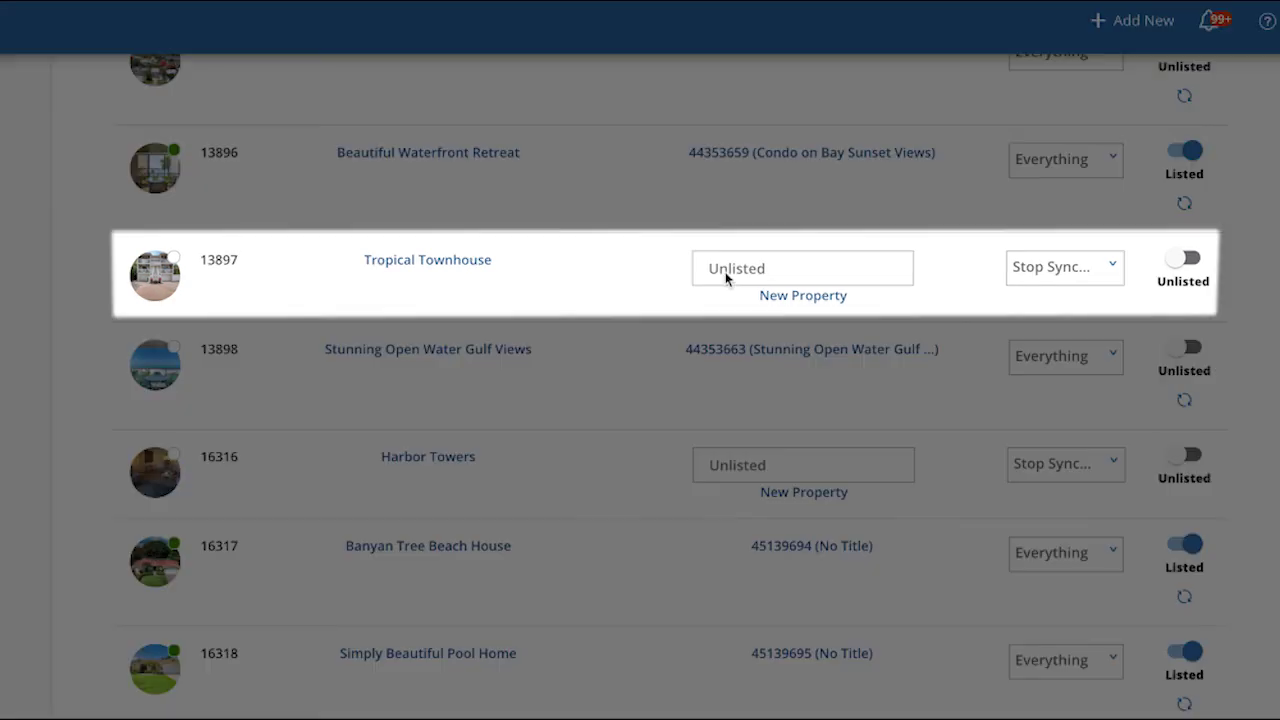
# Map Tropical Townhouse using a 'beach' search, sync Everything, and publish it as a New Property.
pyautogui.click(726, 272)
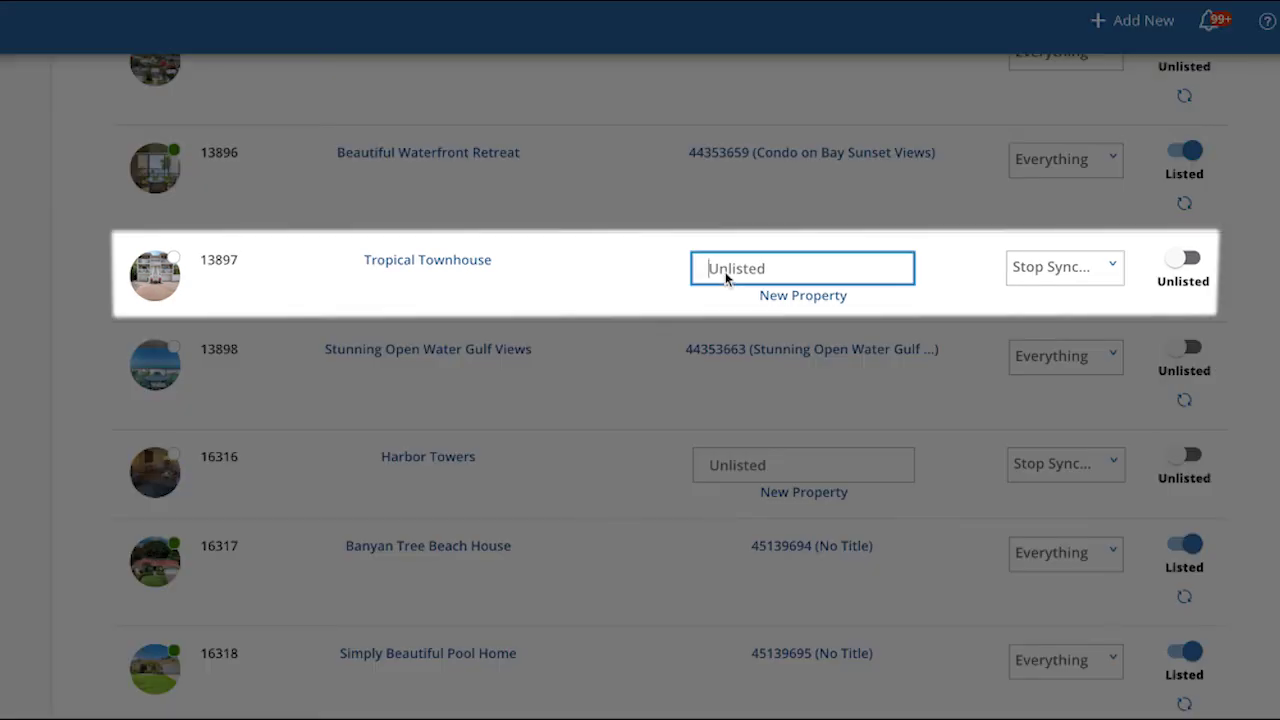
pyautogui.write('beach')
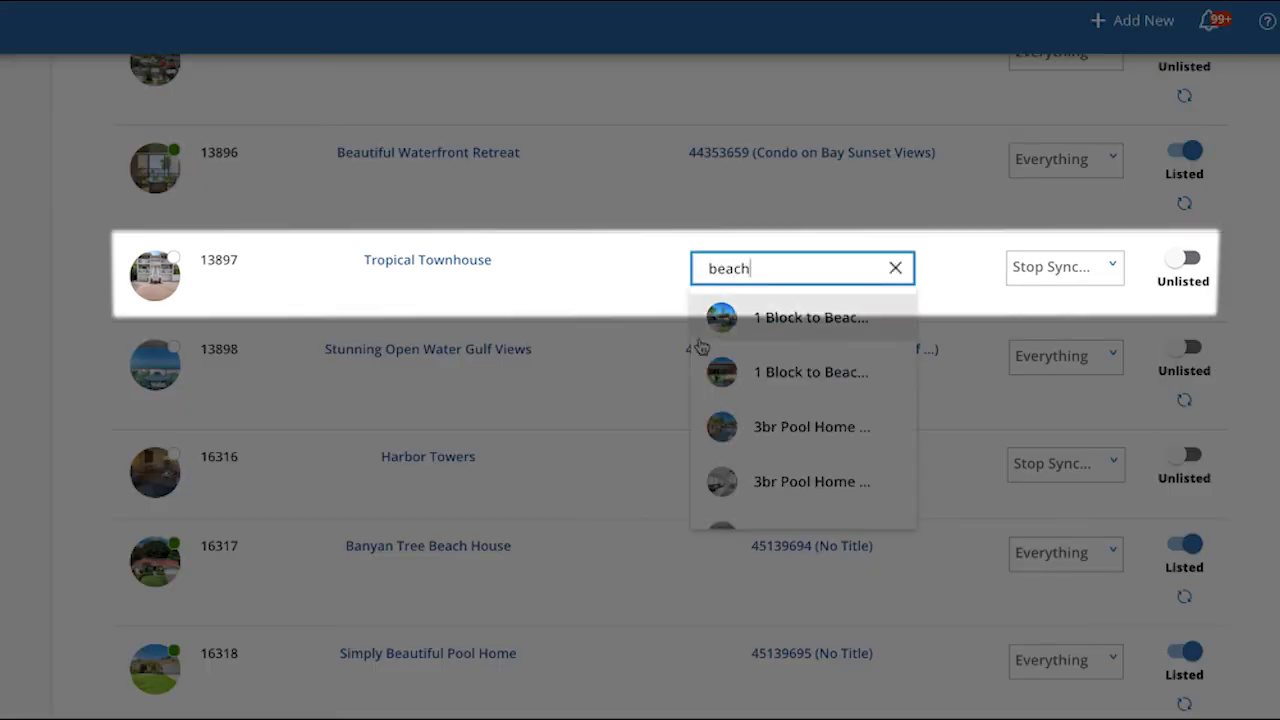
pyautogui.scroll(-2, 730, 380)
pyautogui.scroll(-1, 739, 391)
pyautogui.scroll(-2, 739, 391)
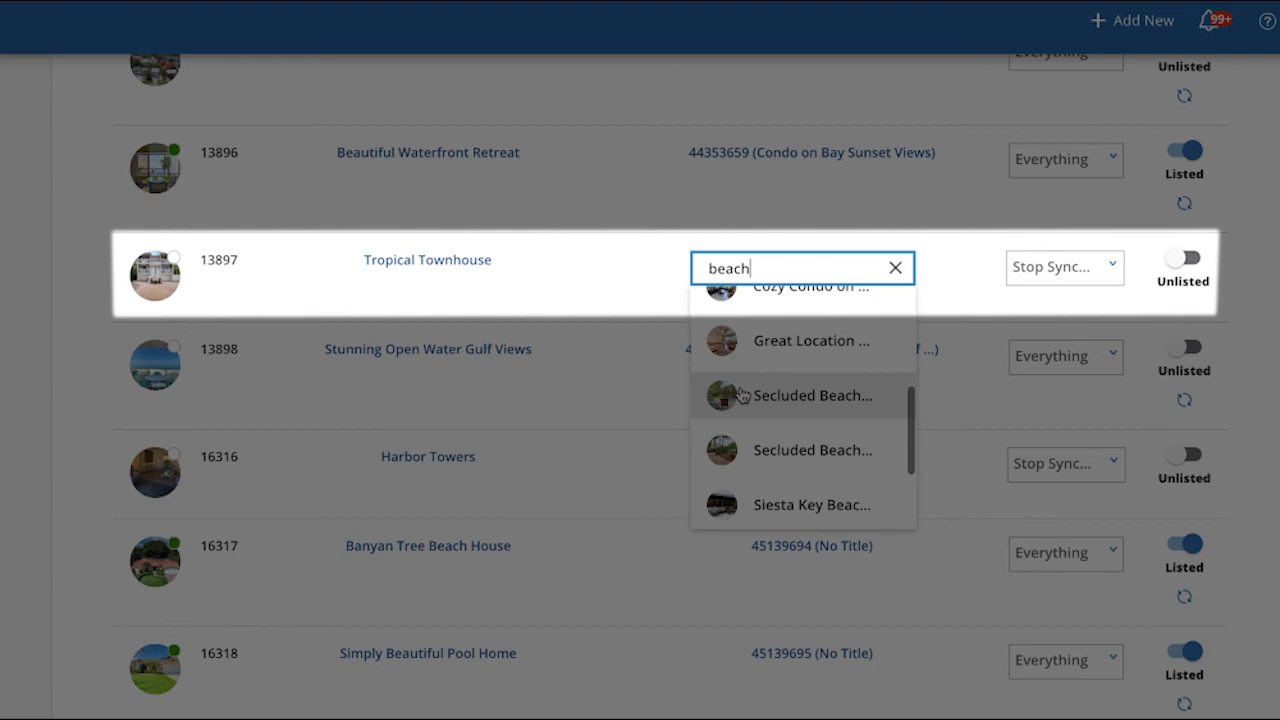
pyautogui.click(743, 399)
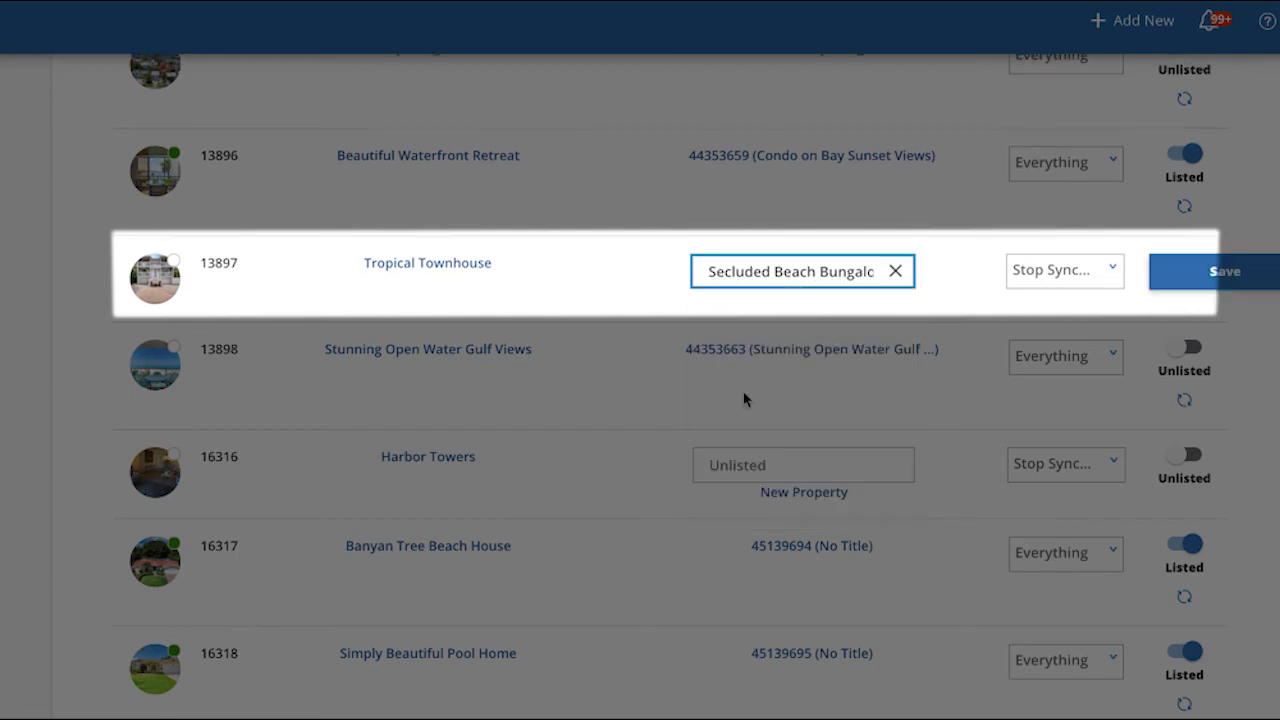
pyautogui.click(1096, 276)
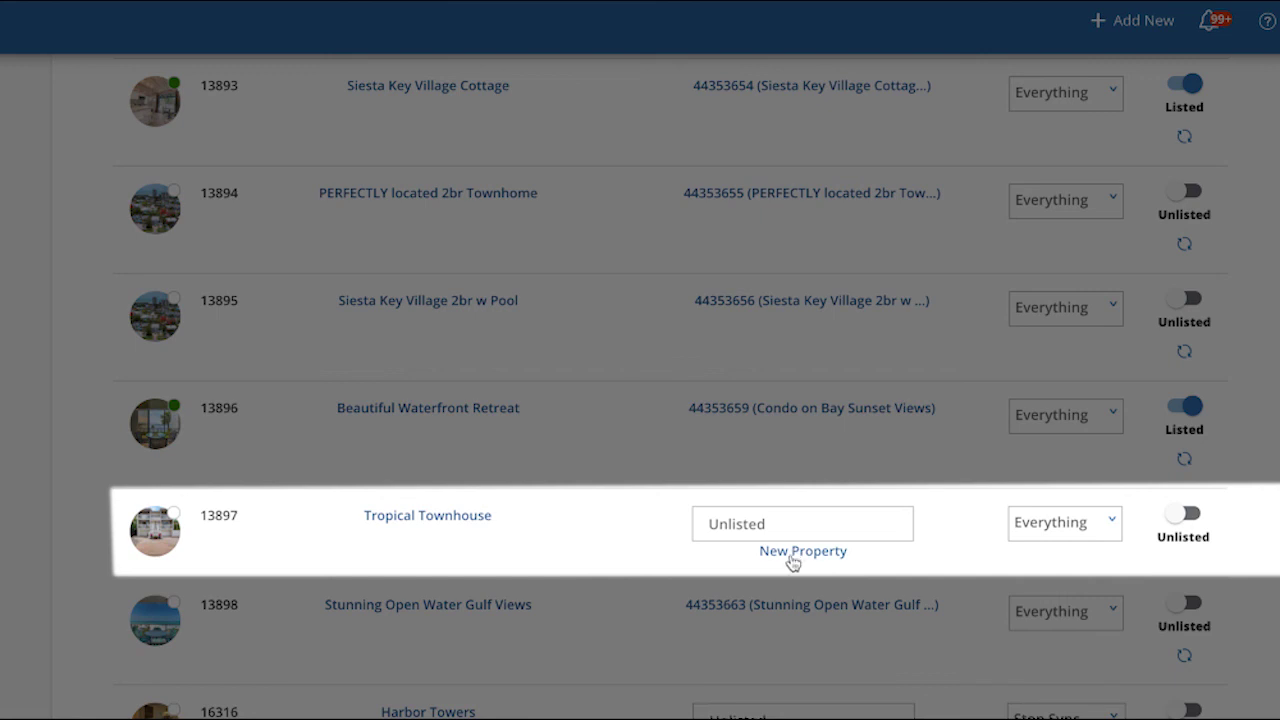
pyautogui.click(793, 555)
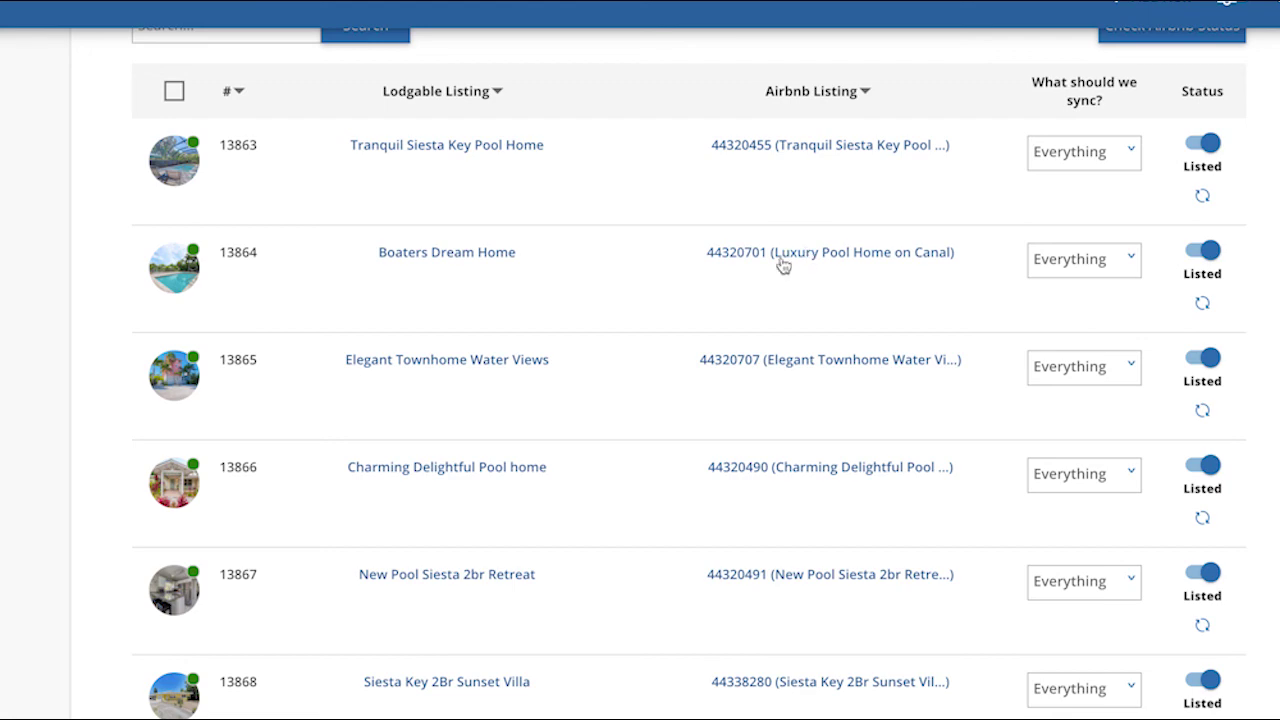
# Open the Boaters Dream Home Airbnb listing and scroll through its photos.
pyautogui.click(780, 263)
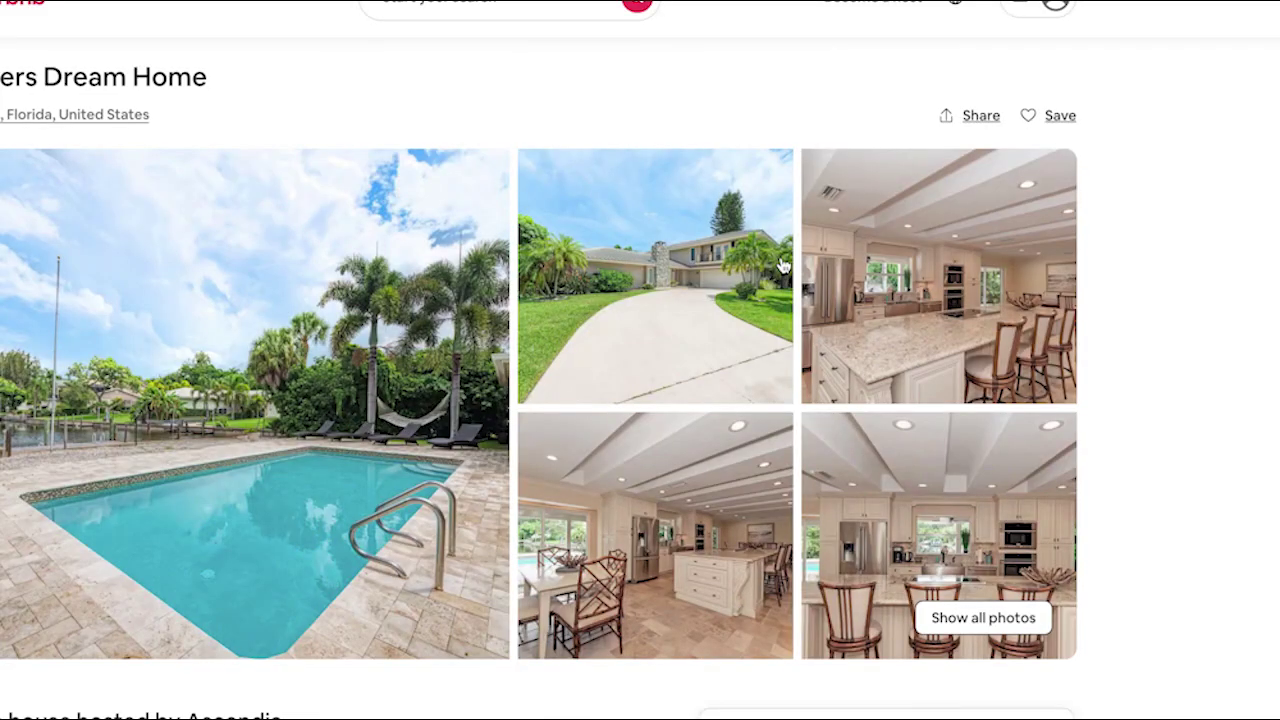
pyautogui.scroll(-4, 704, 437)
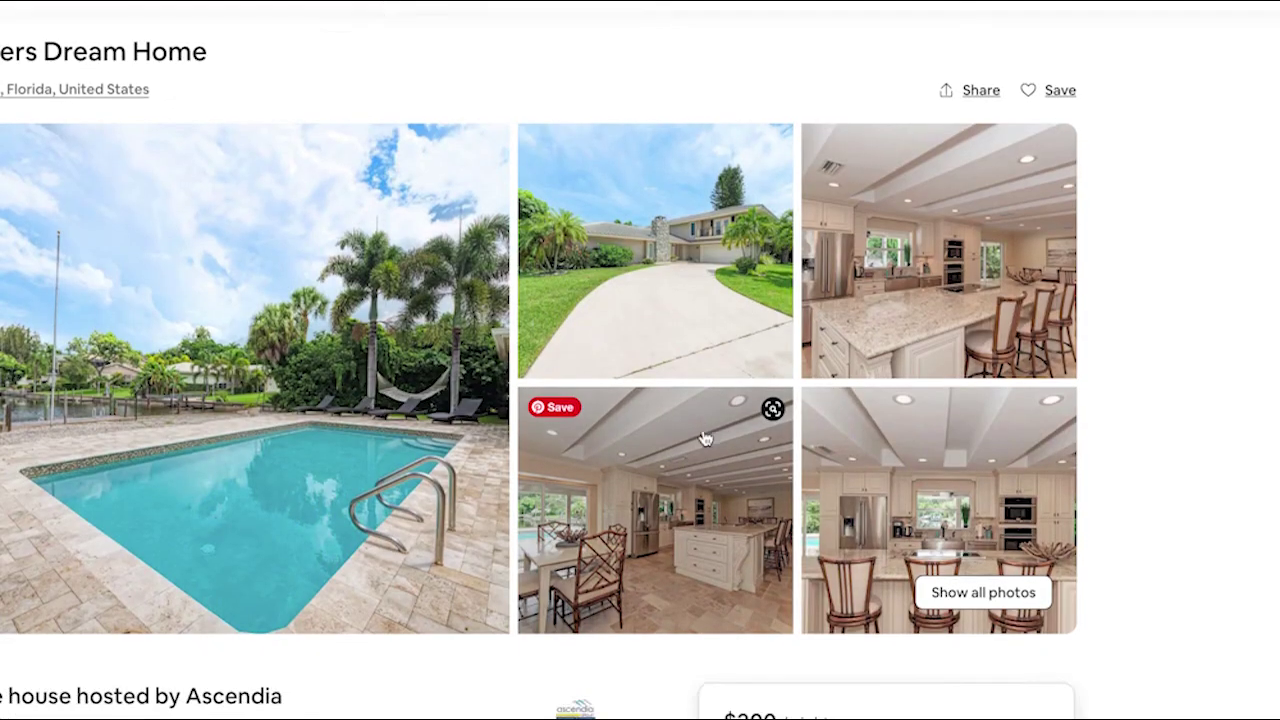